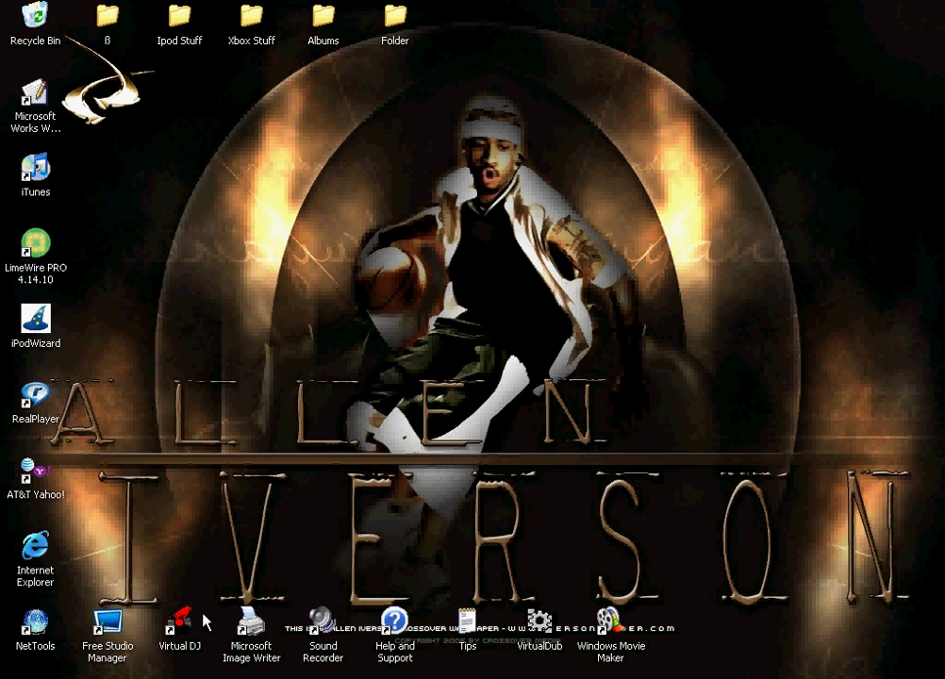
- Launch RealPlayer and Free Studio Manager from the desktop, and minimize both windows
left_click(37, 398)
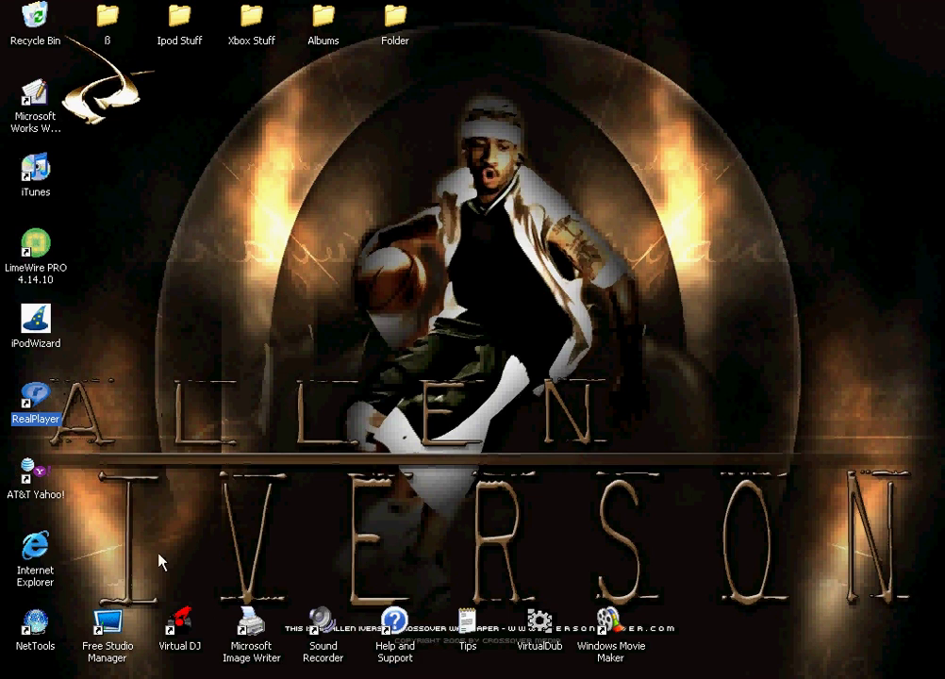
left_click(116, 632)
double_click(116, 632)
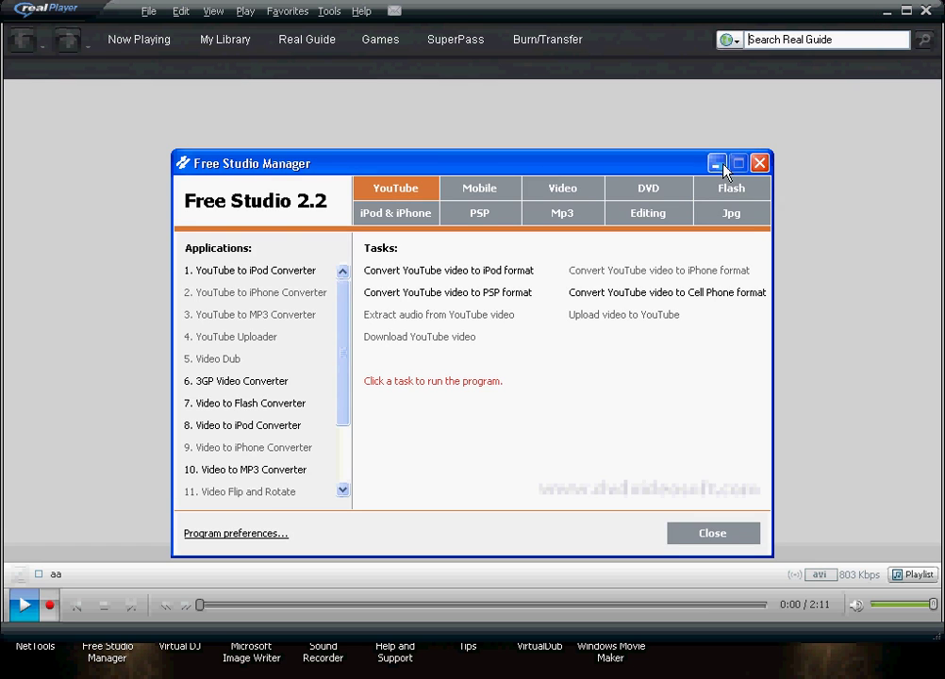
left_click(721, 167)
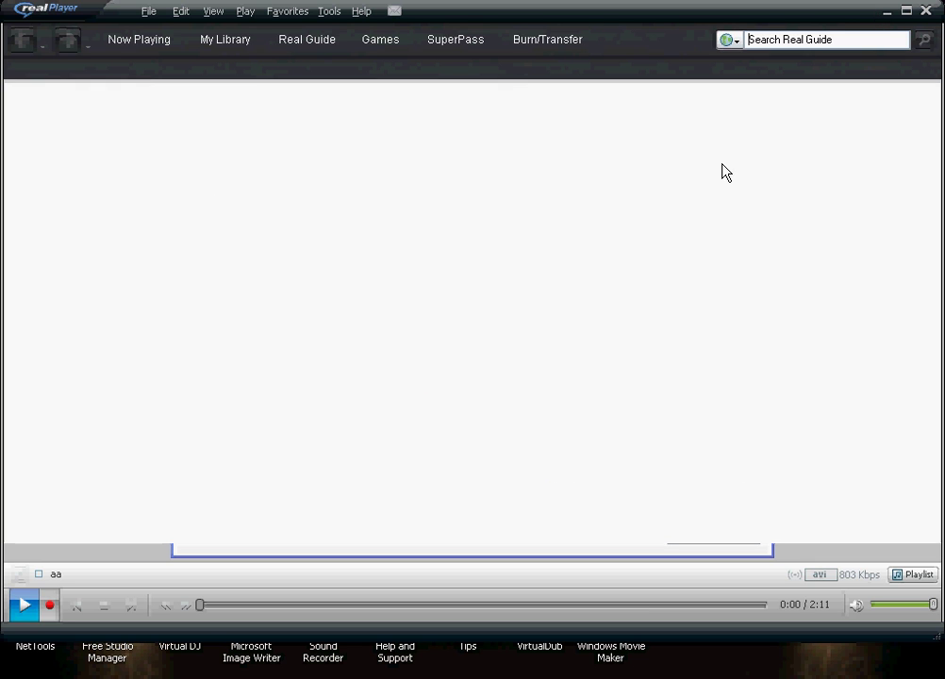
left_click(888, 13)
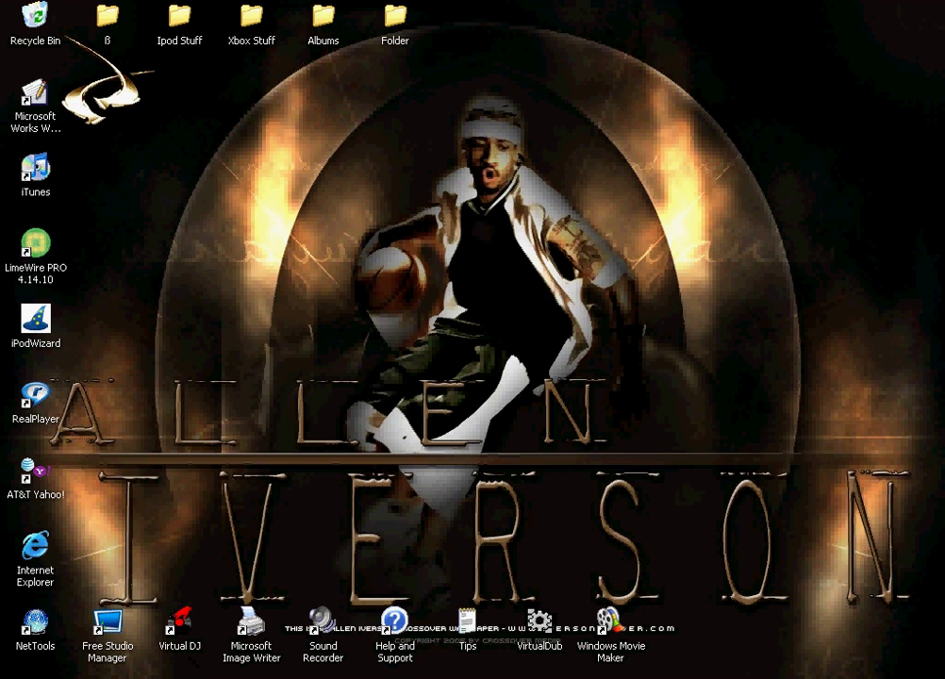
- Switch to the browser and view the RealPlayer and DVDVideoSoft download pages, including the Free YouTube to iPod and PSP Converter entry
key("alt+Tab")
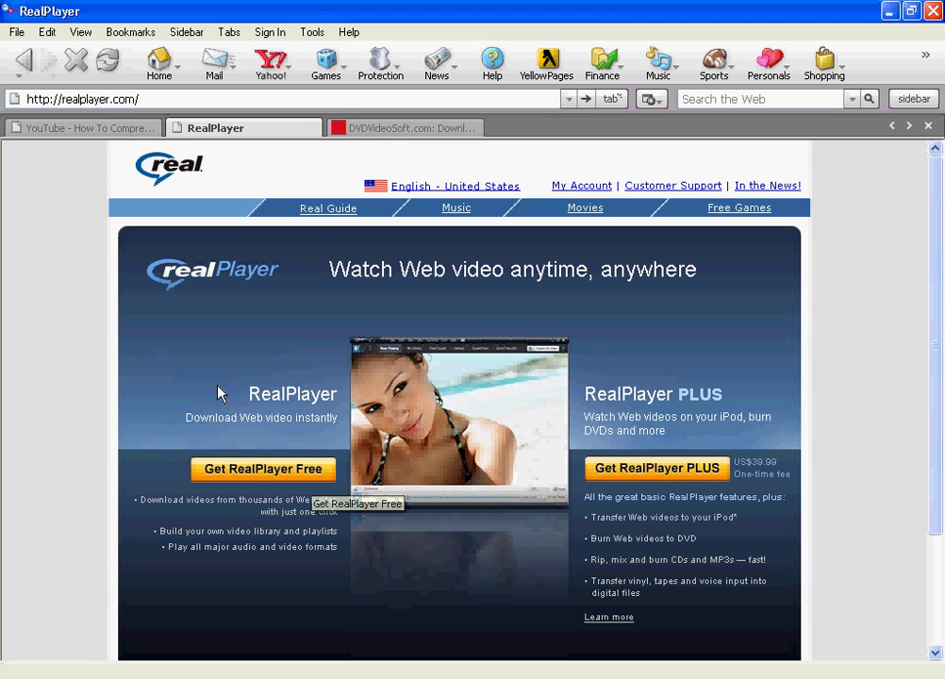
left_click(382, 134)
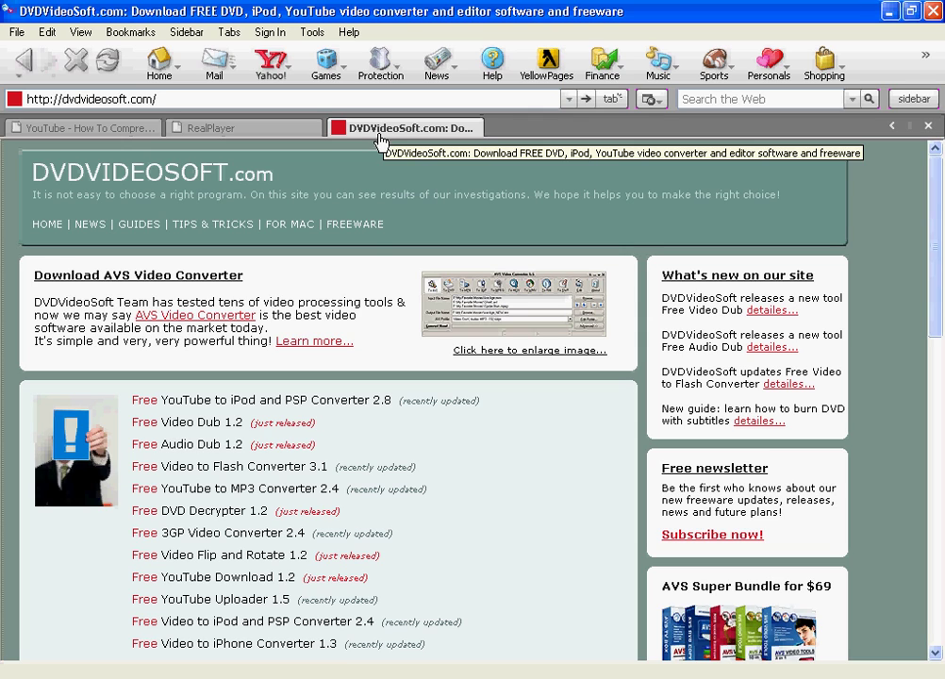
left_click(216, 400)
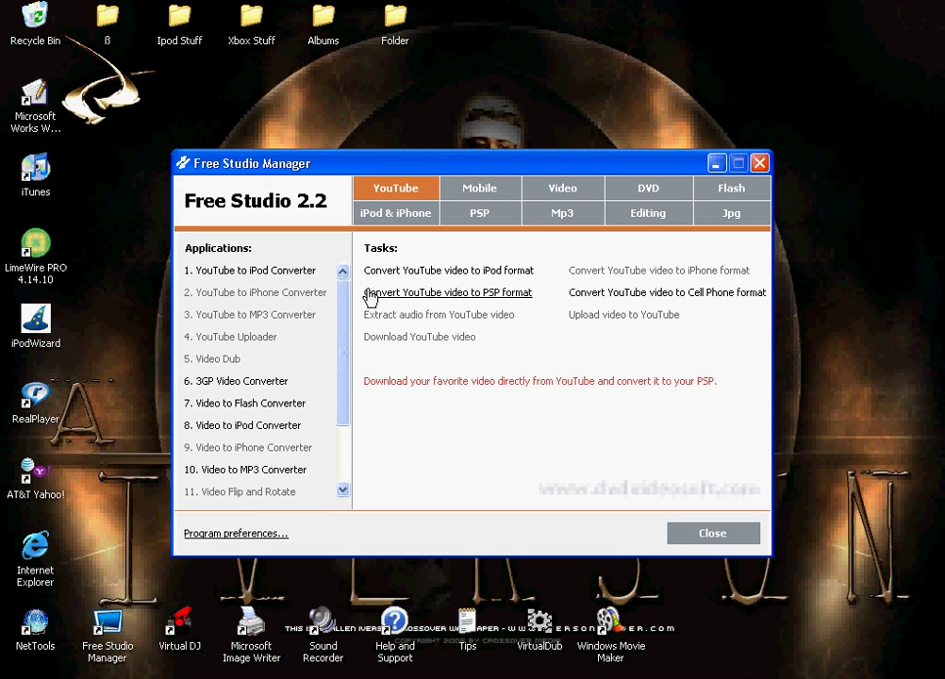
- Close Free Studio Manager, and run a Real Guide search for "dsf" in RealPlayer
left_click(759, 163)
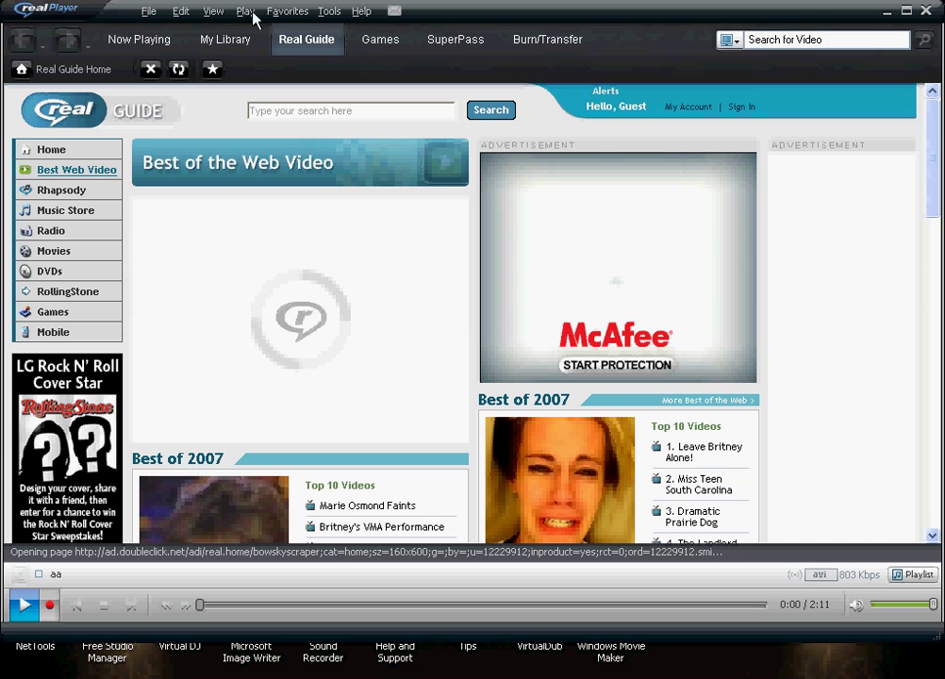
left_click(386, 111)
type("dsf")
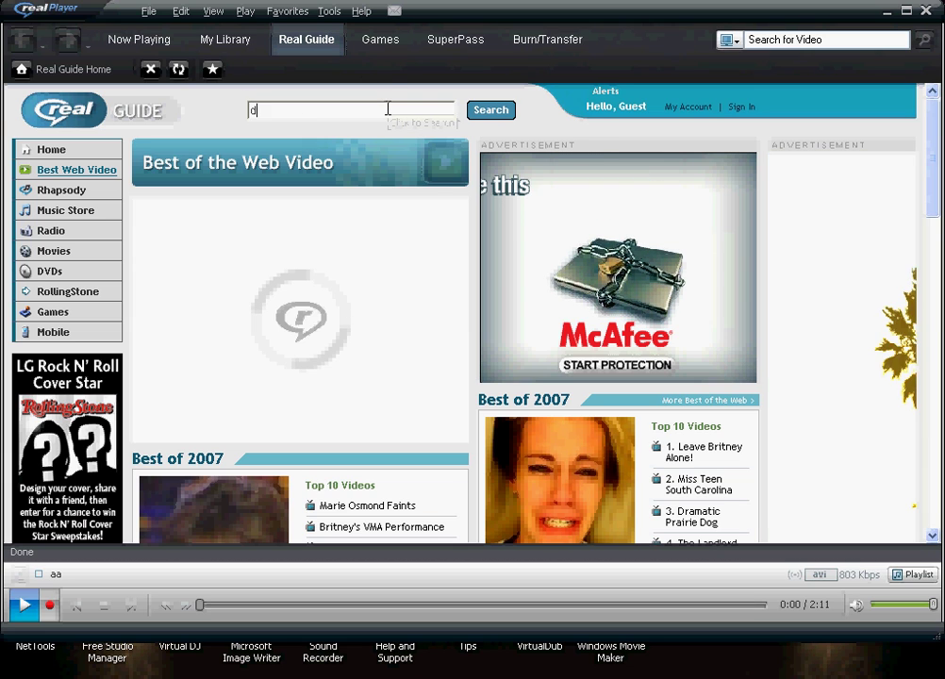
left_click(482, 111)
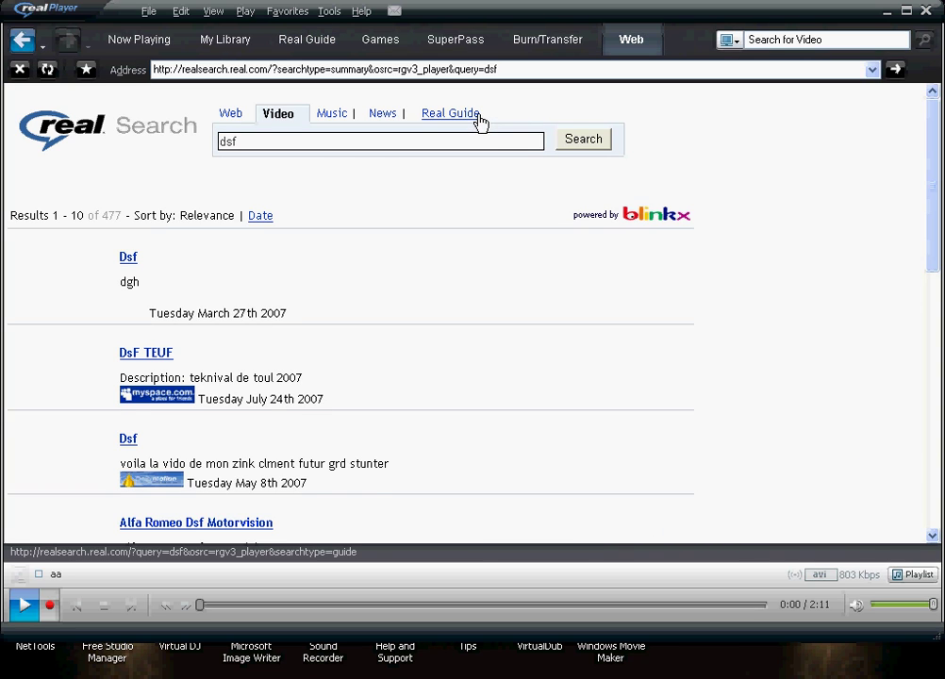
- Load youtube.com in RealPlayer's web browser and maximize the player window
left_click(395, 69)
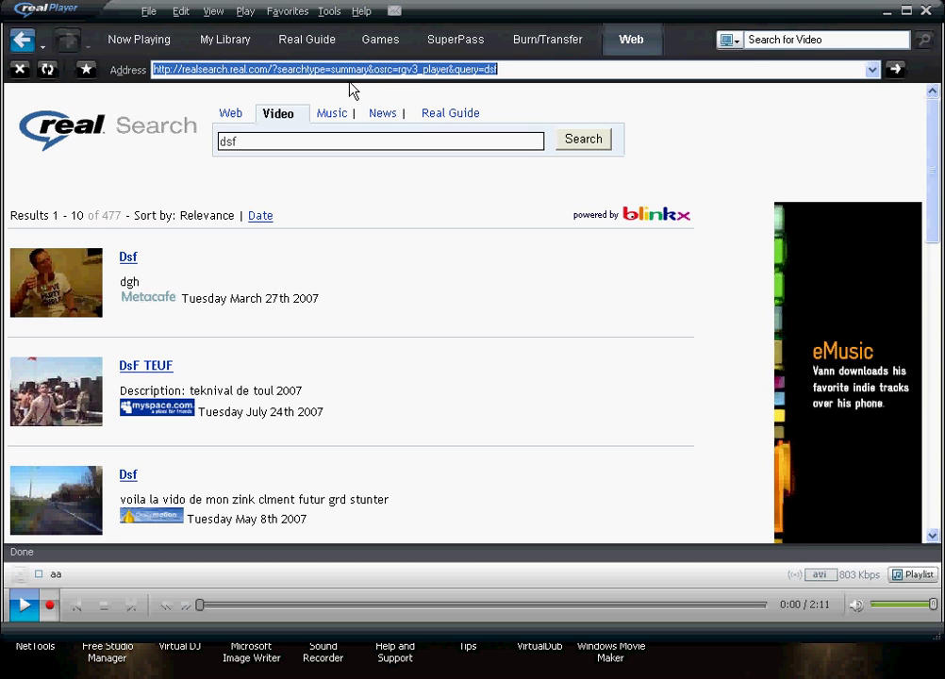
type("youtube.com")
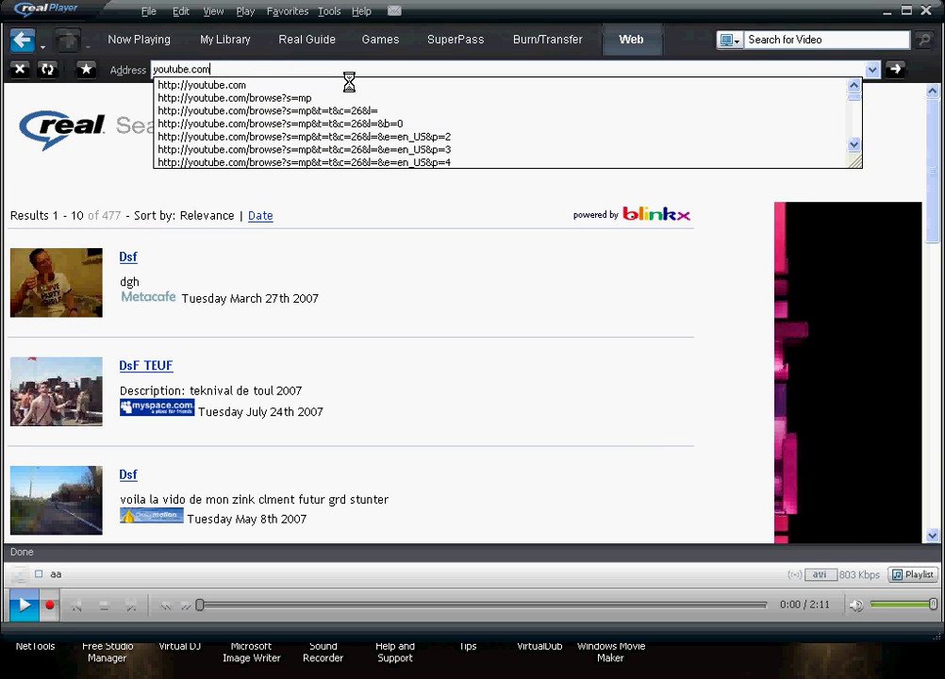
key("Return")
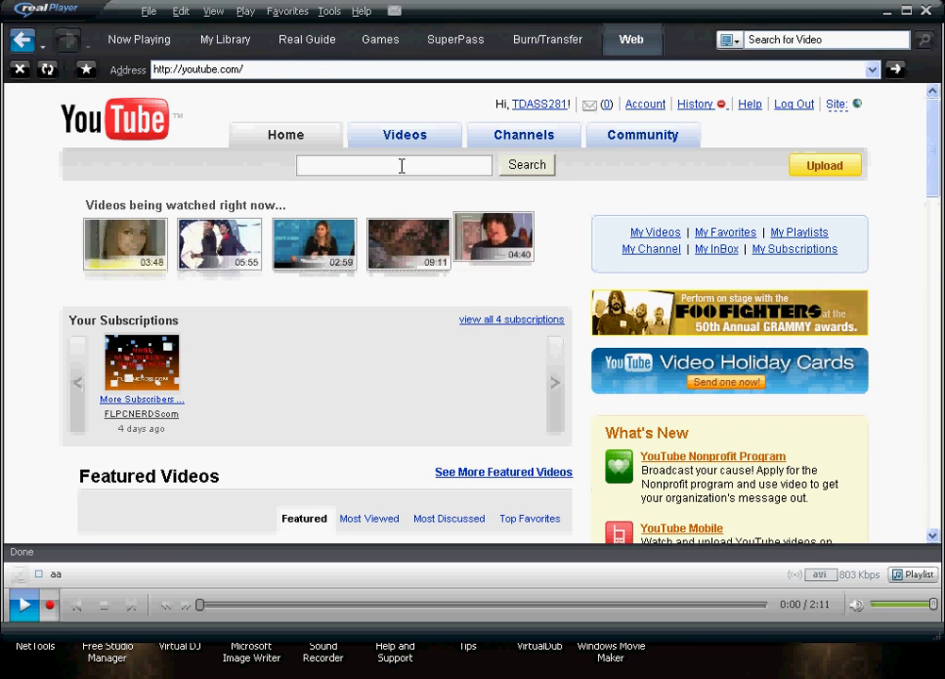
left_click(907, 12)
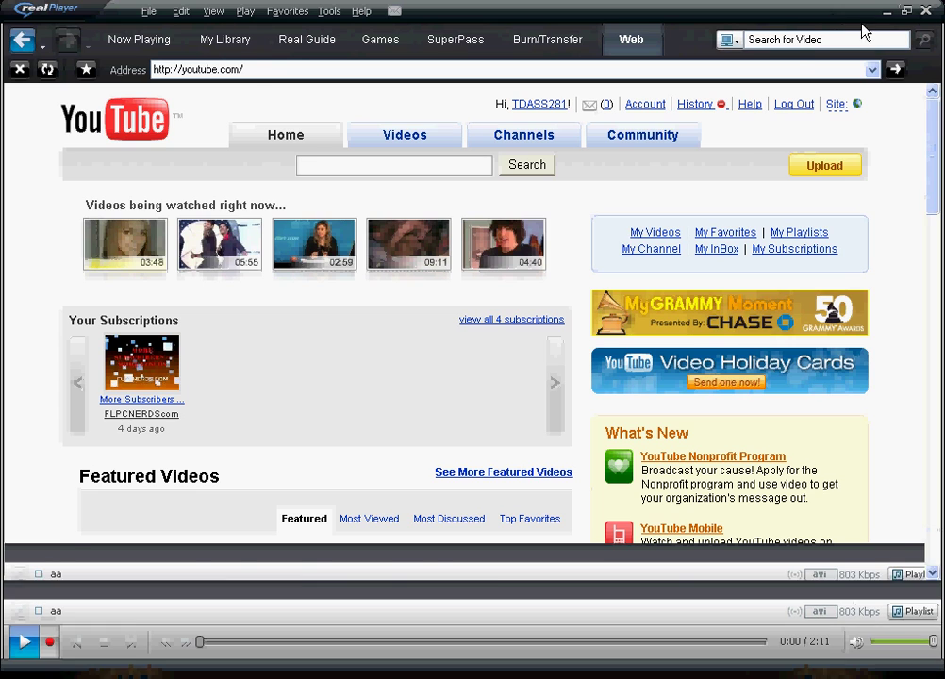
- Search YouTube for "allen iverson" and open the video "Allen Iverson Top Ten Plays" from the results
left_click(437, 170)
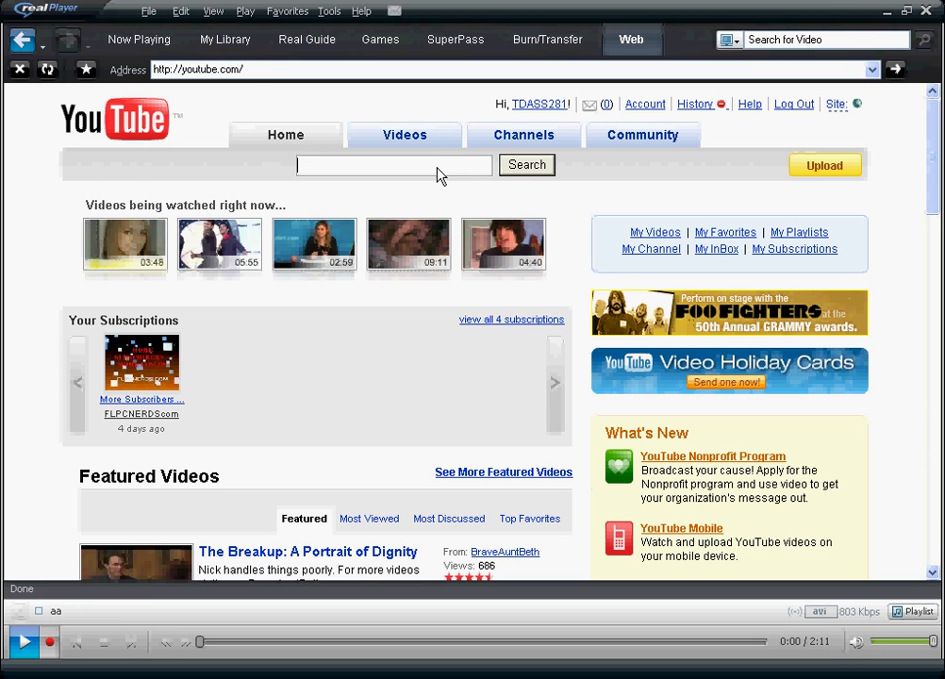
type("allen")
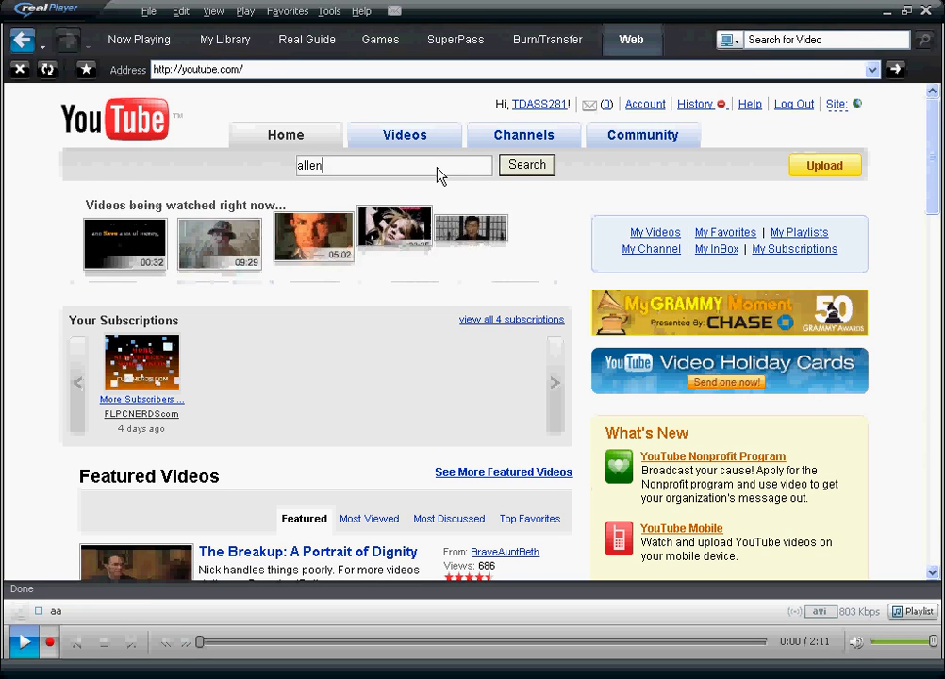
type(" iverson")
key("Return")
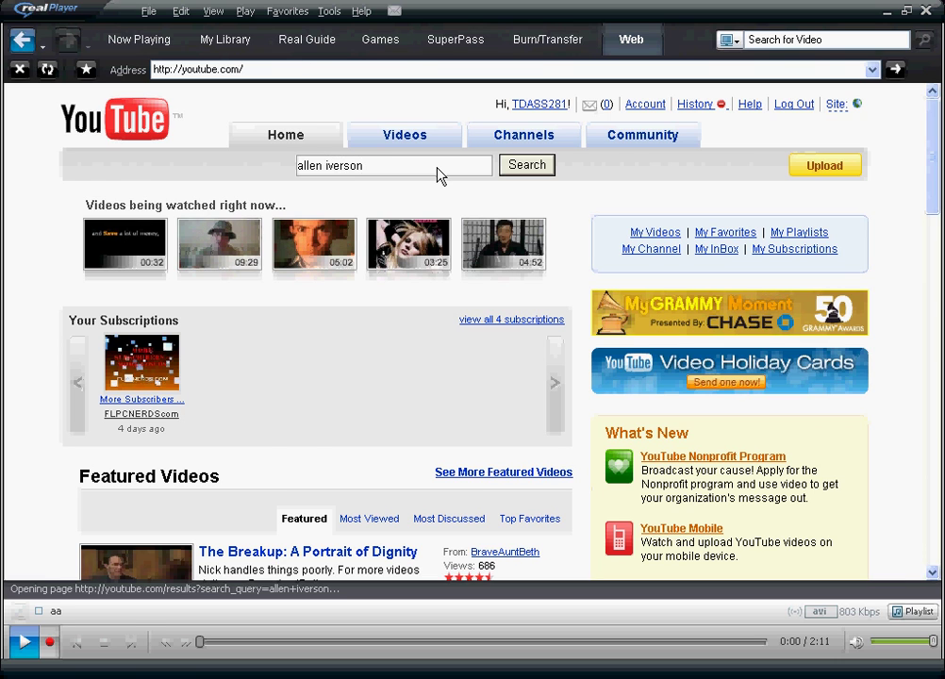
scroll(391, 247, "down", 5)
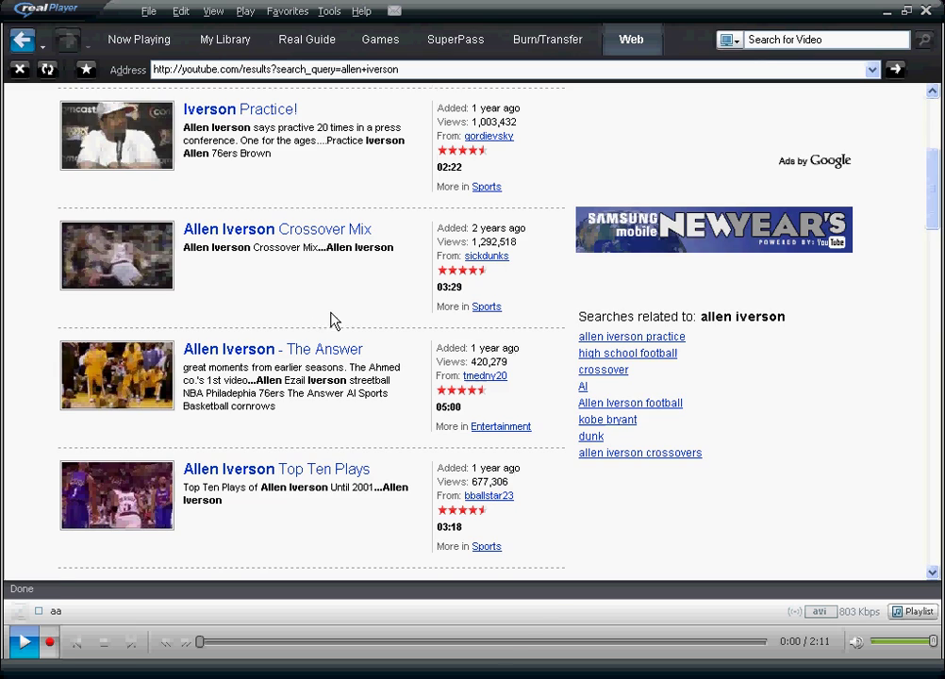
scroll(331, 320, "down", 3)
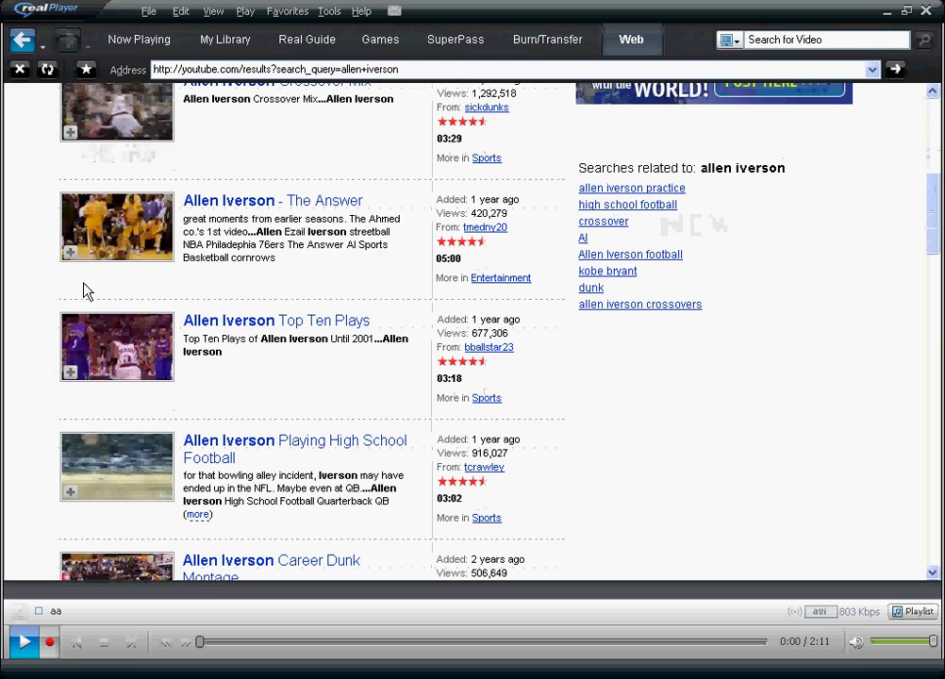
left_click(127, 347)
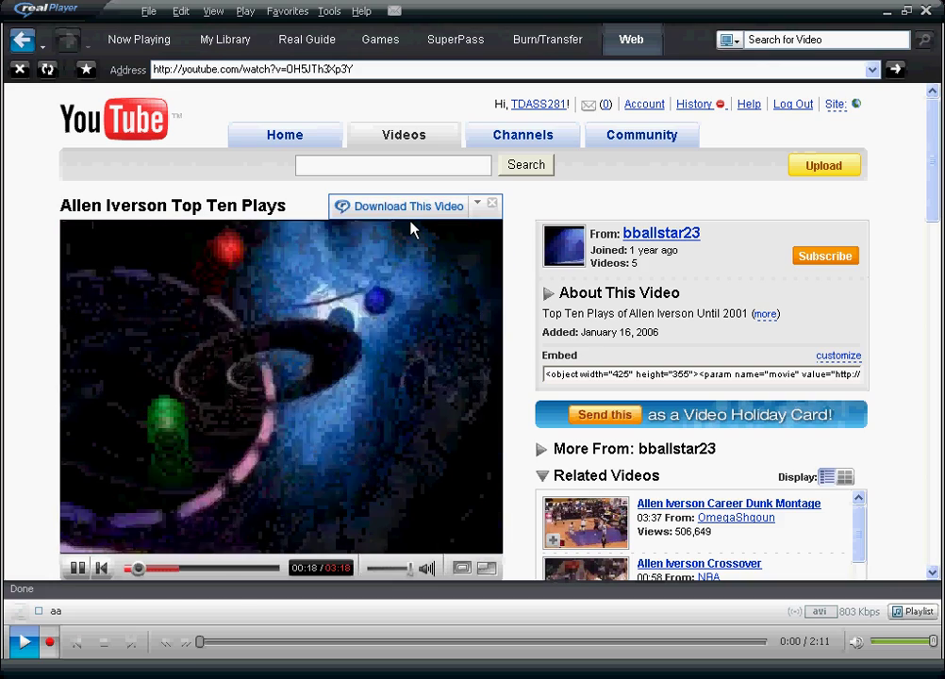
- Download the Allen Iverson Top Ten Plays video with RealPlayer, close the download manager and pause the playback
left_click(411, 219)
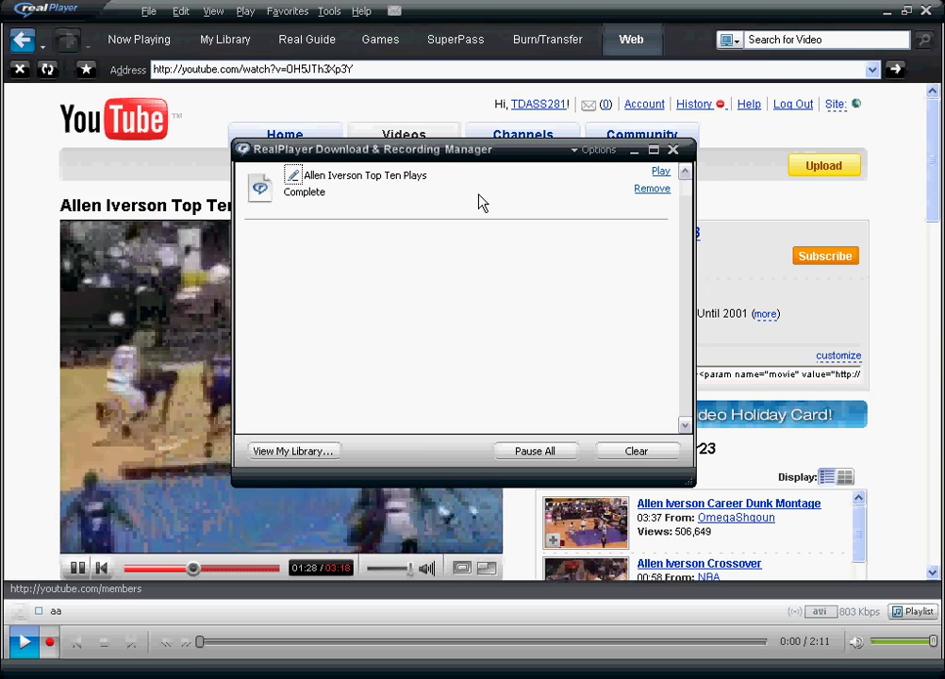
left_click(674, 151)
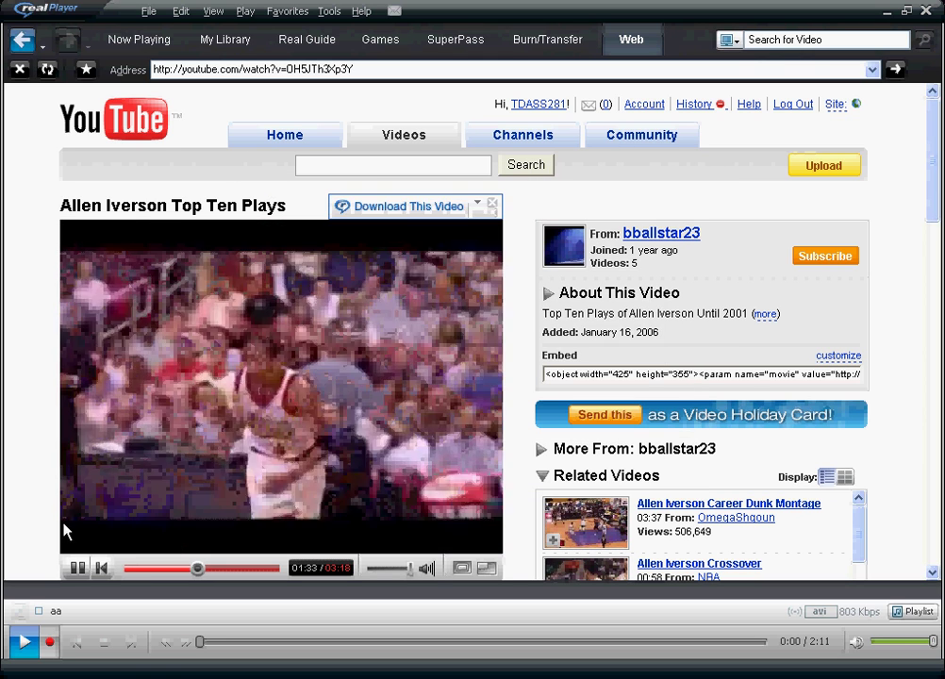
left_click(77, 567)
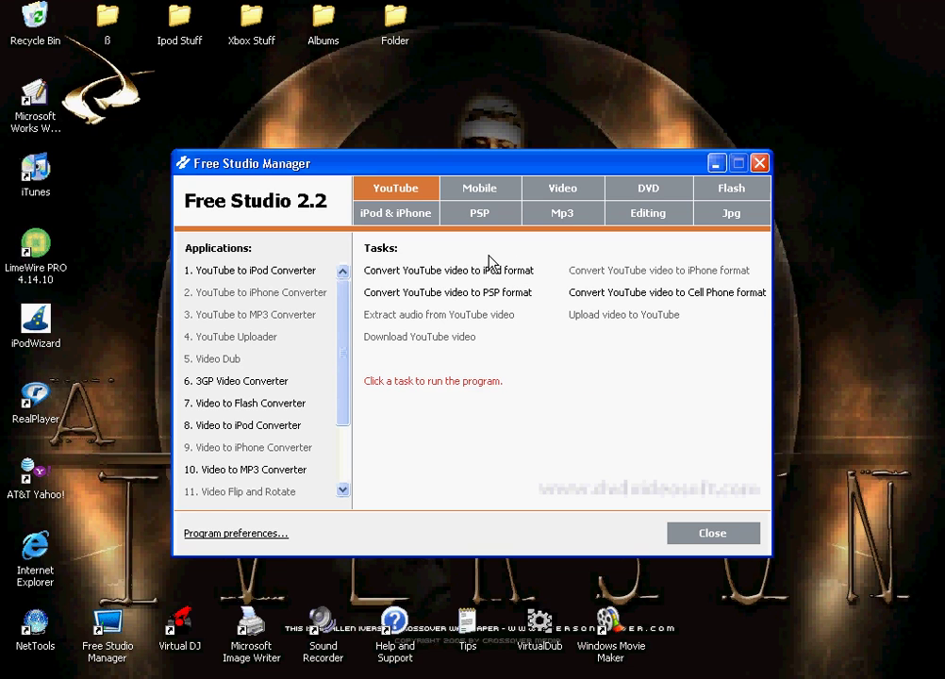
- Open the YouTube to iPod converter from Free Studio Manager and move its window to the upper middle of the desktop
left_click(490, 266)
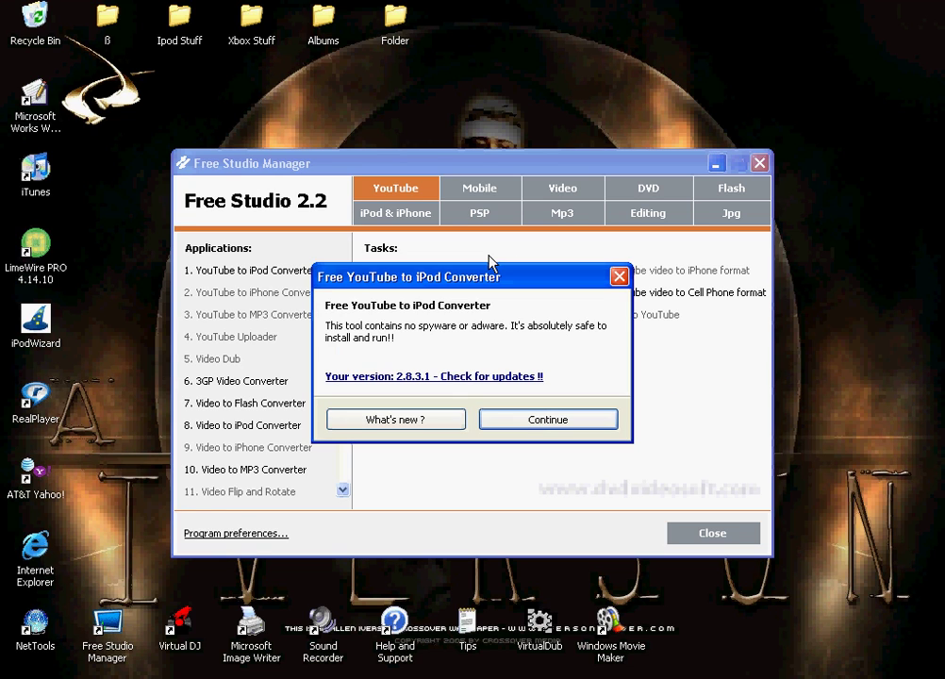
left_click(529, 425)
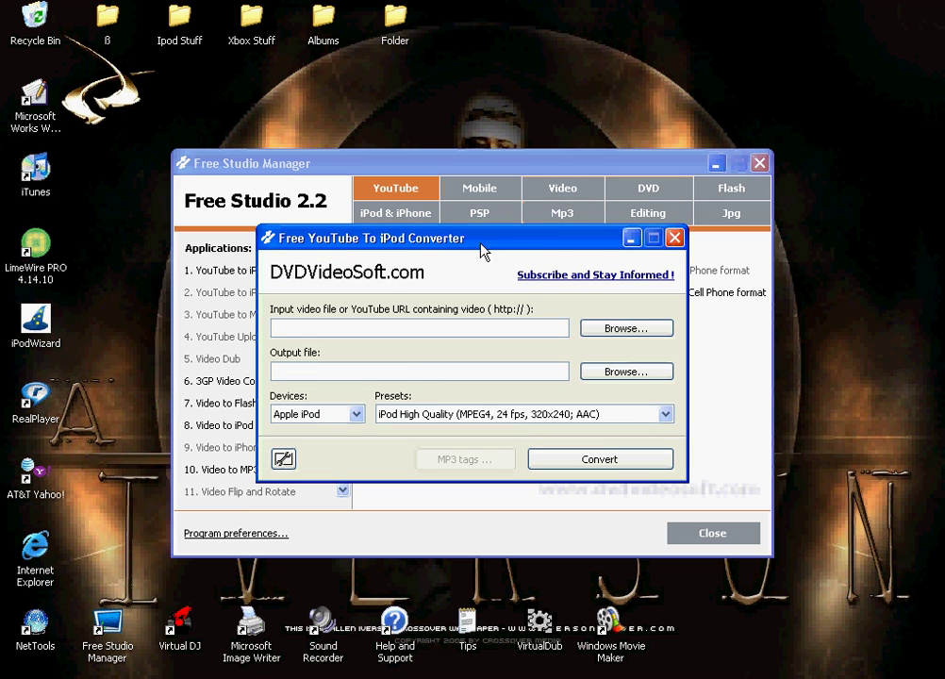
left_click_drag(482, 251, 428, 329)
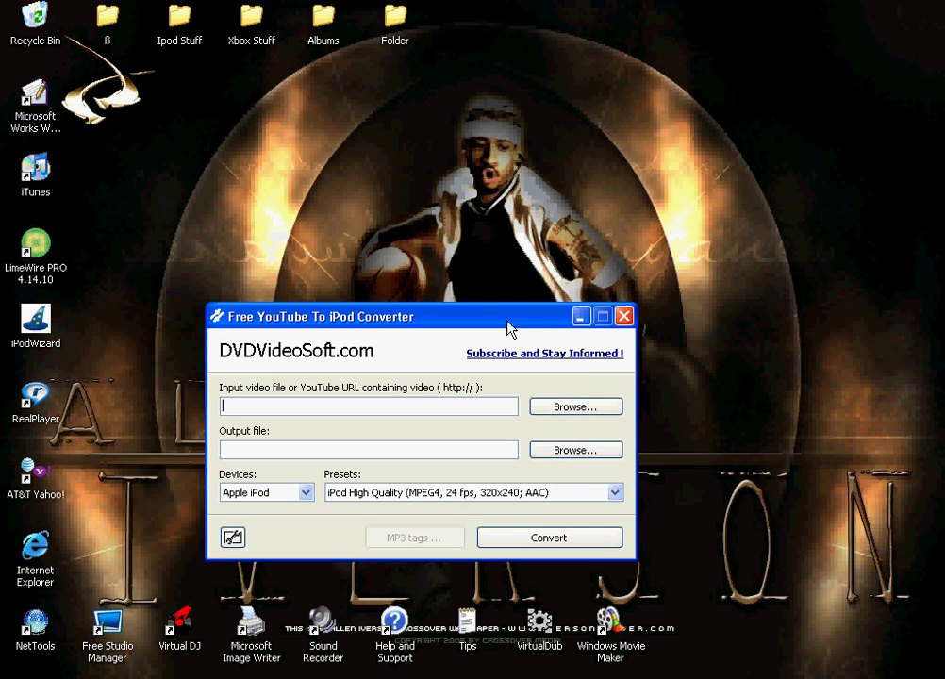
left_click_drag(506, 321, 555, 148)
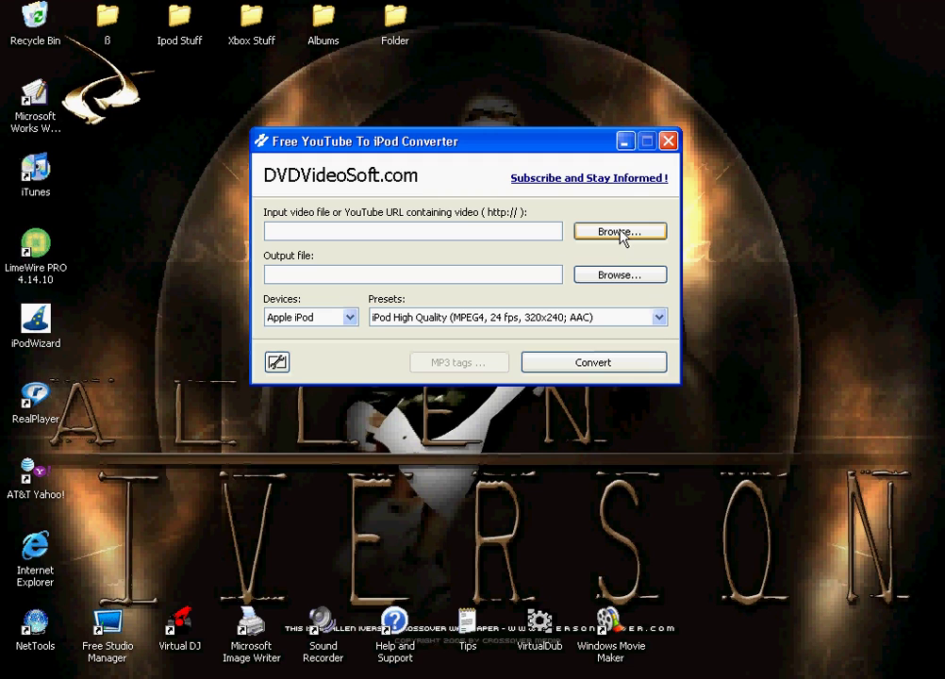
- Load "Allen Iverson Top Ten Plays" from RealPlayer Downloads as the input video and try to convert it for Apple iPod
left_click(622, 233)
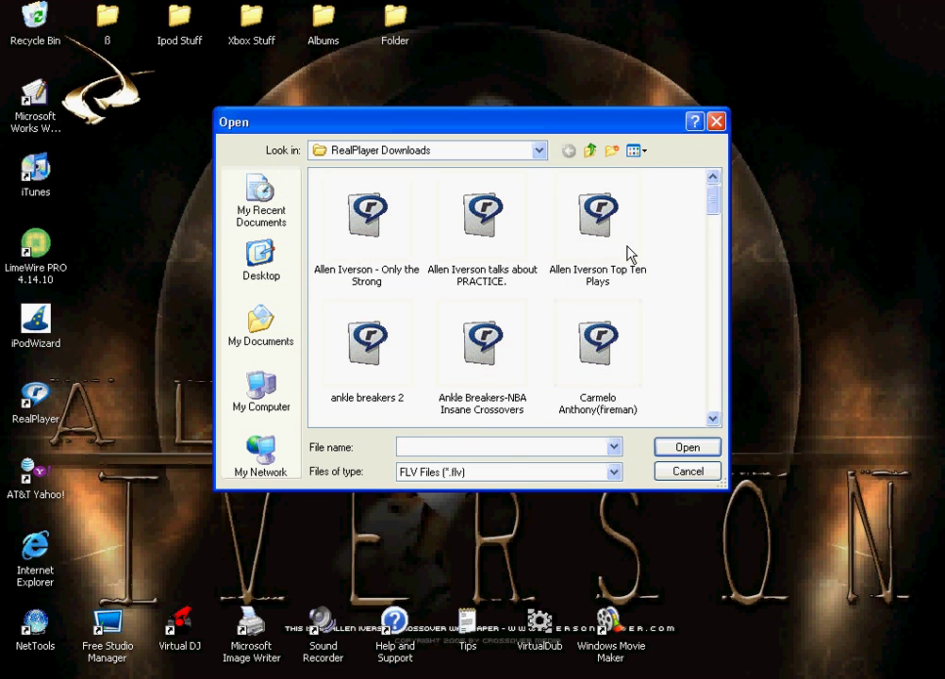
left_click(575, 243)
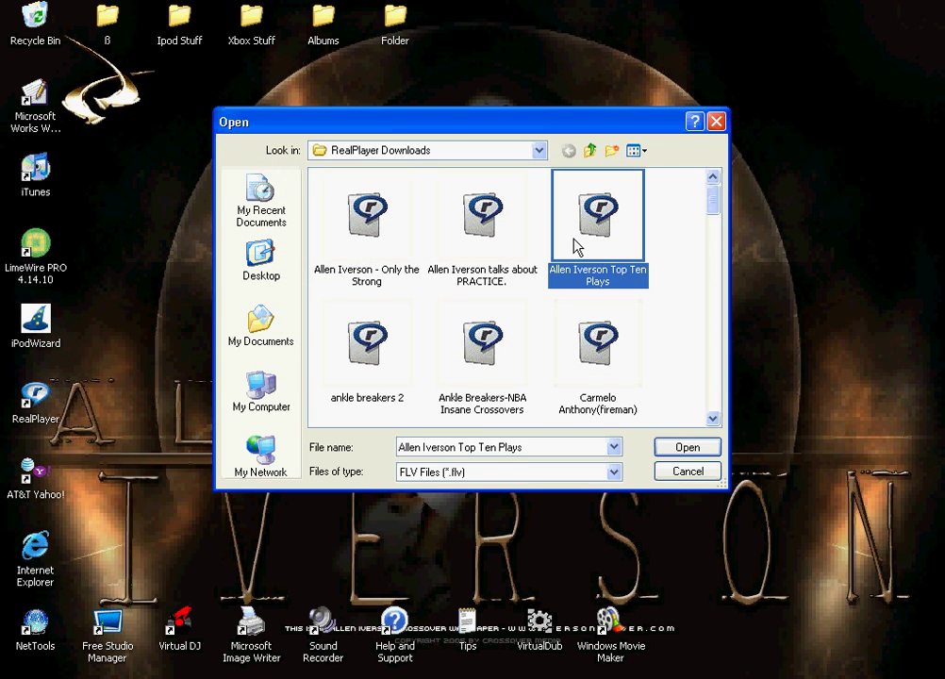
left_click(690, 450)
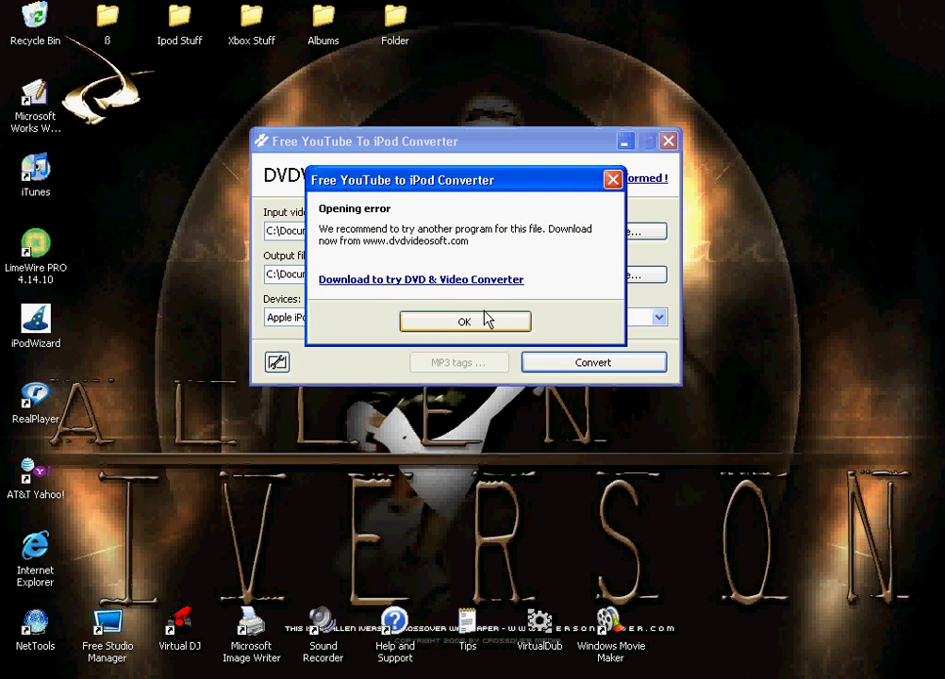
left_click(486, 319)
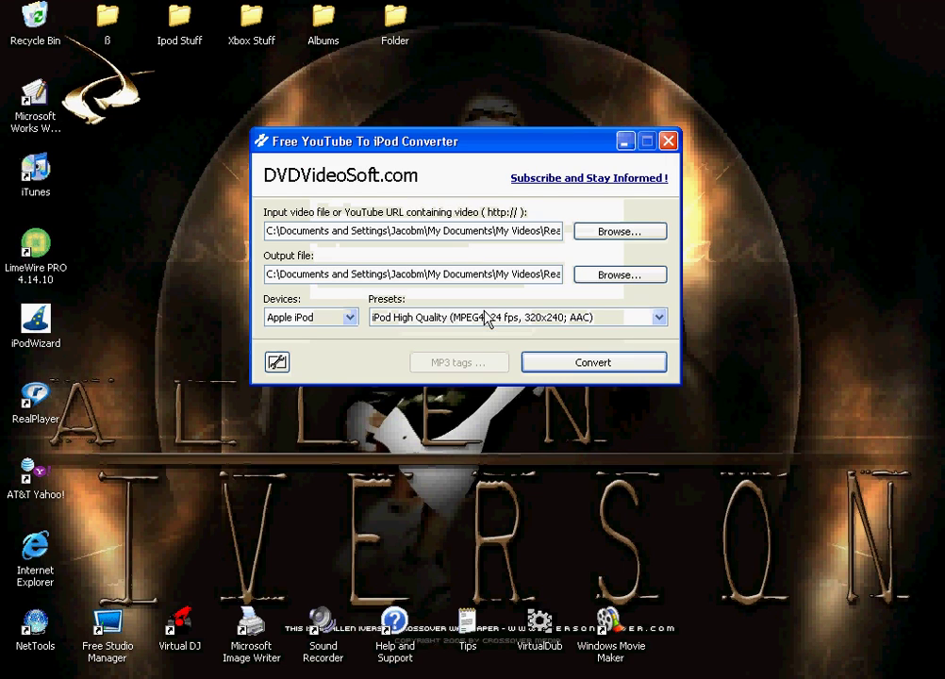
left_click(593, 363)
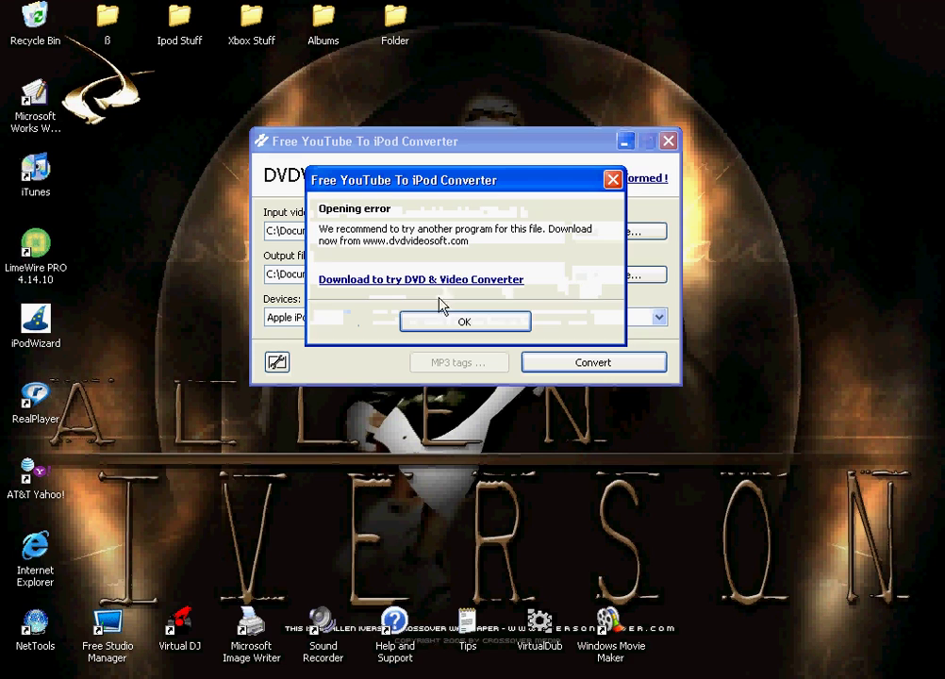
left_click(461, 321)
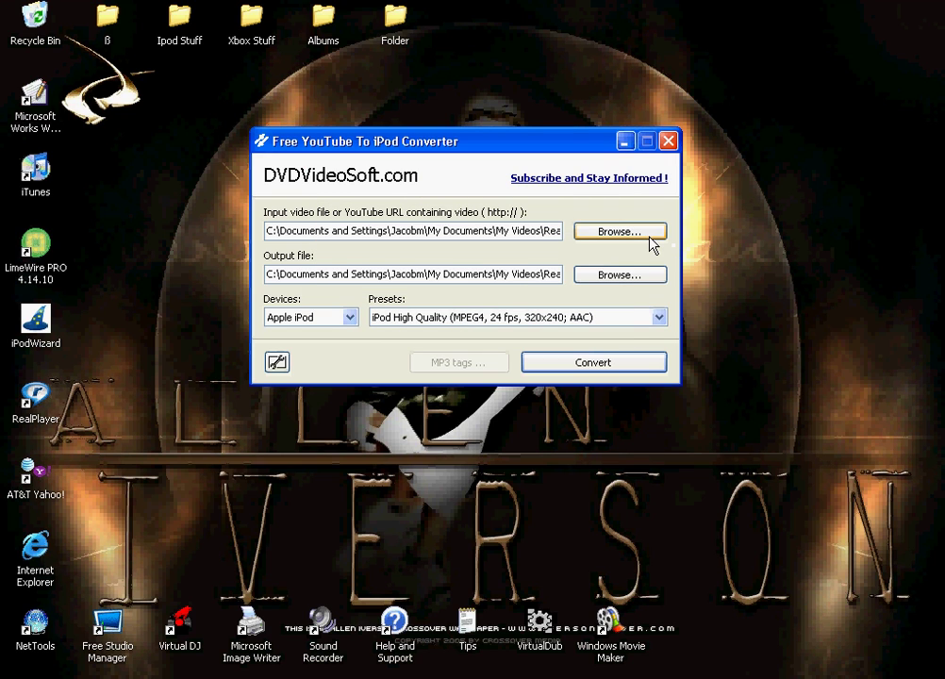
- Replace the converter's input video with "Allen Iverson talks about PRACTICE." from the RealPlayer Downloads folder
left_click(649, 240)
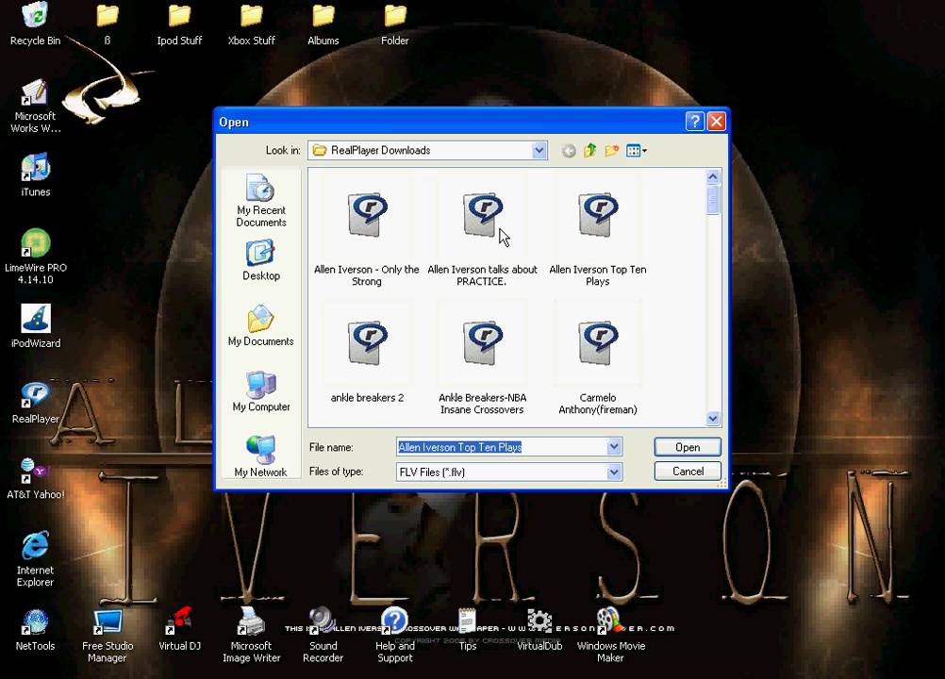
double_click(501, 237)
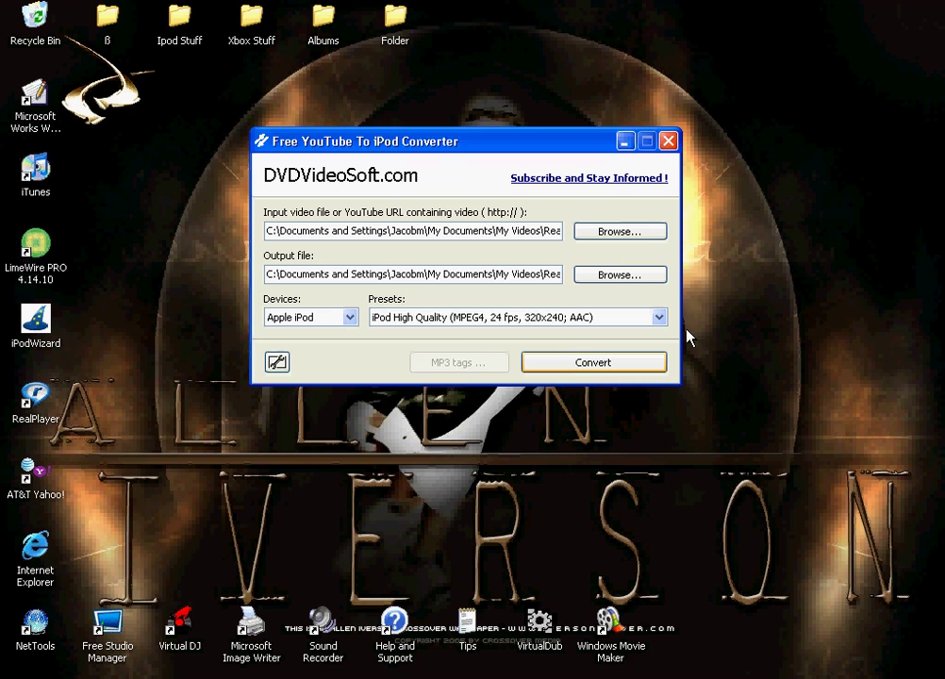
- Convert the loaded video to the iPod format, replacing the existing output file, and dismiss the completion message
left_click(577, 362)
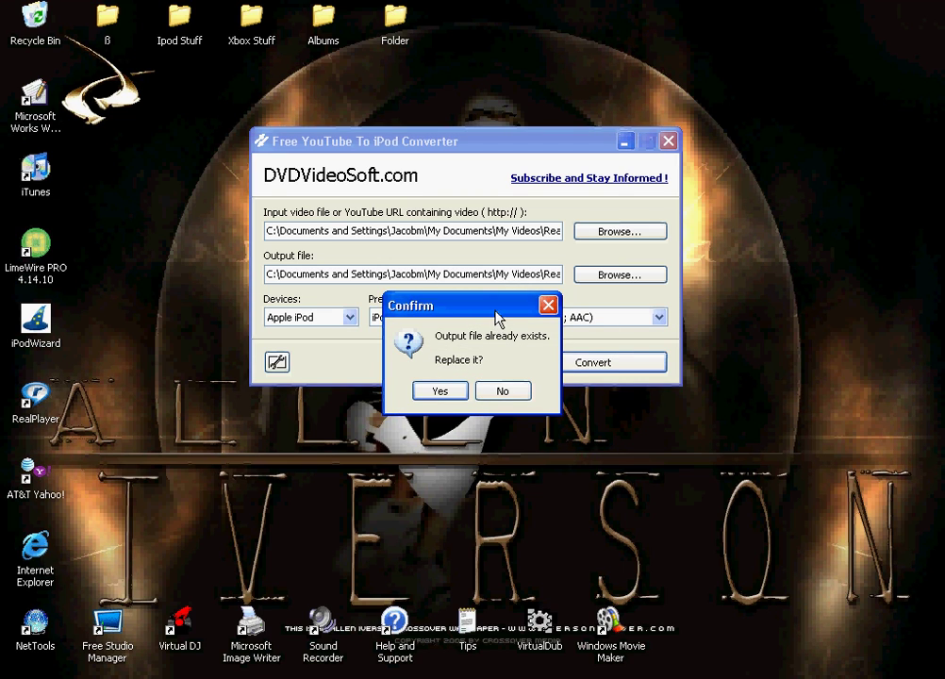
left_click(456, 391)
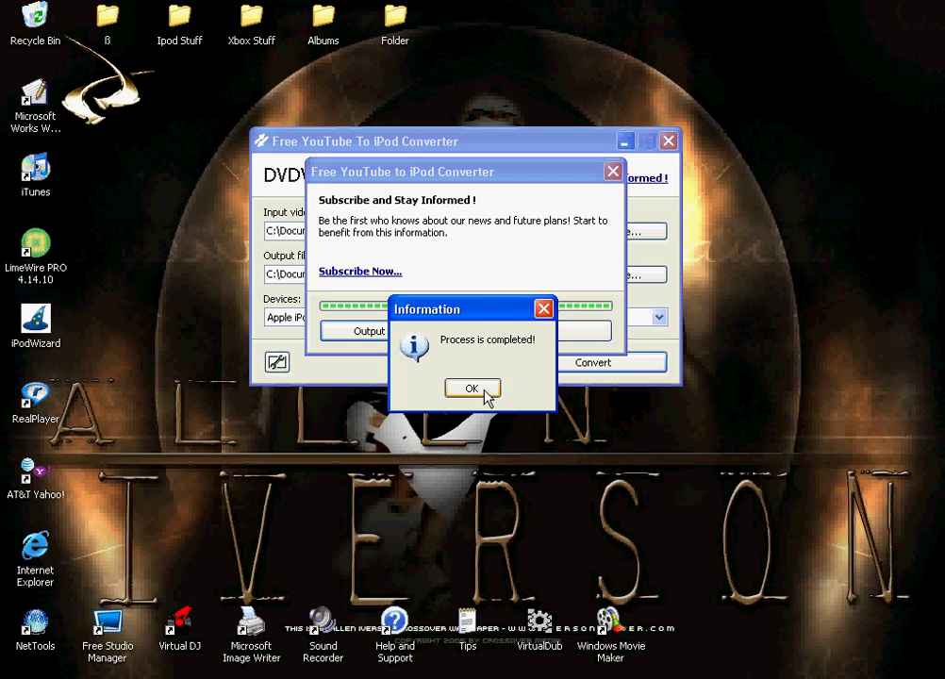
left_click(484, 390)
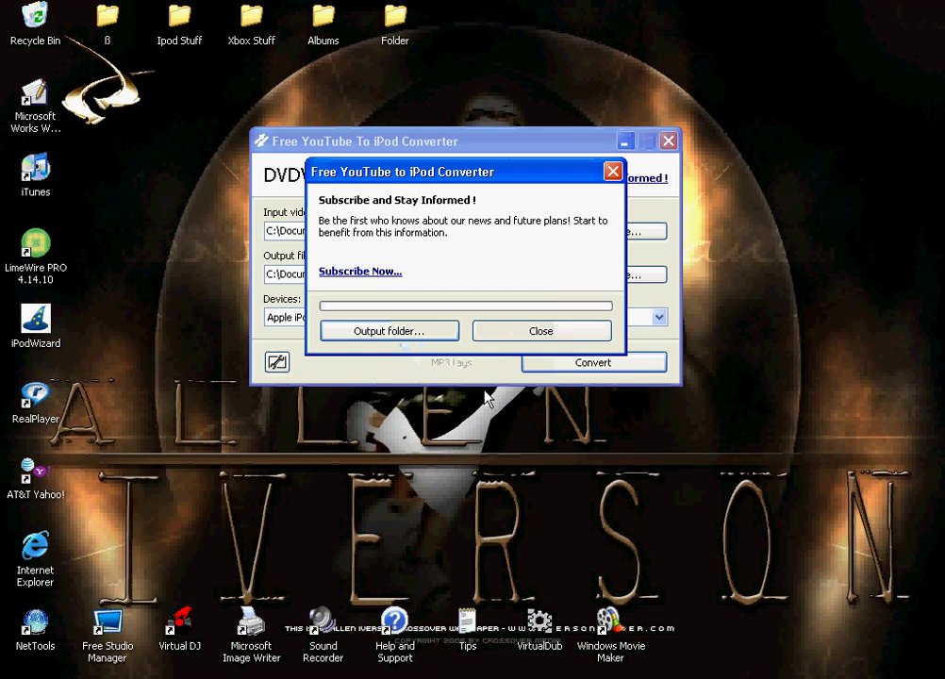
- Open the converter's output folder and locate the converted "Allen Iverson talks about PRACTICE._NEW" file and its original "Allen Iverson talks about PRACTICE."
left_click(457, 342)
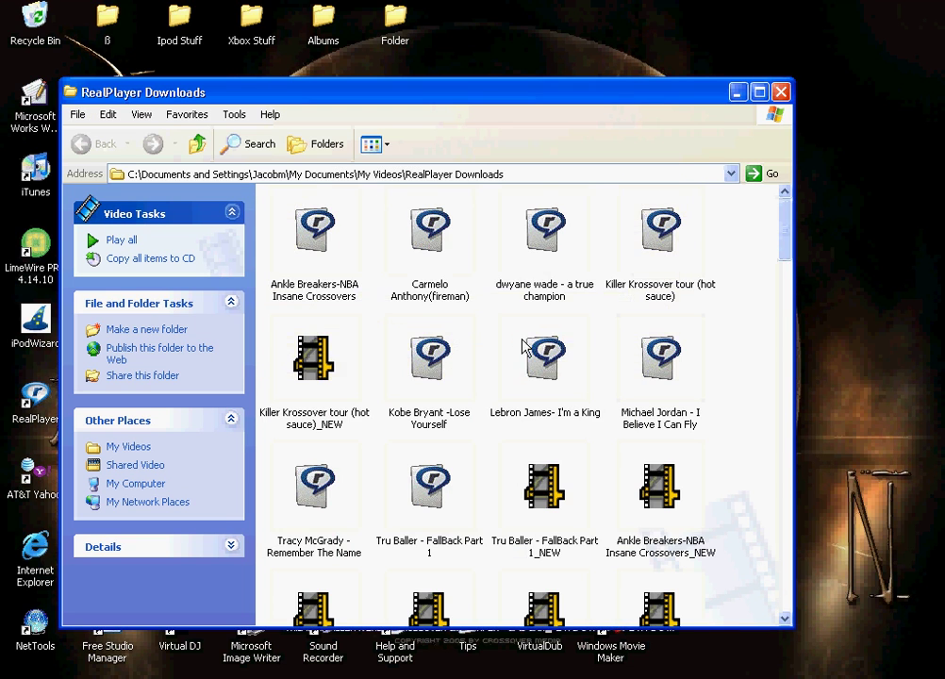
scroll(557, 351, "down", 5)
scroll(557, 351, "down", 10)
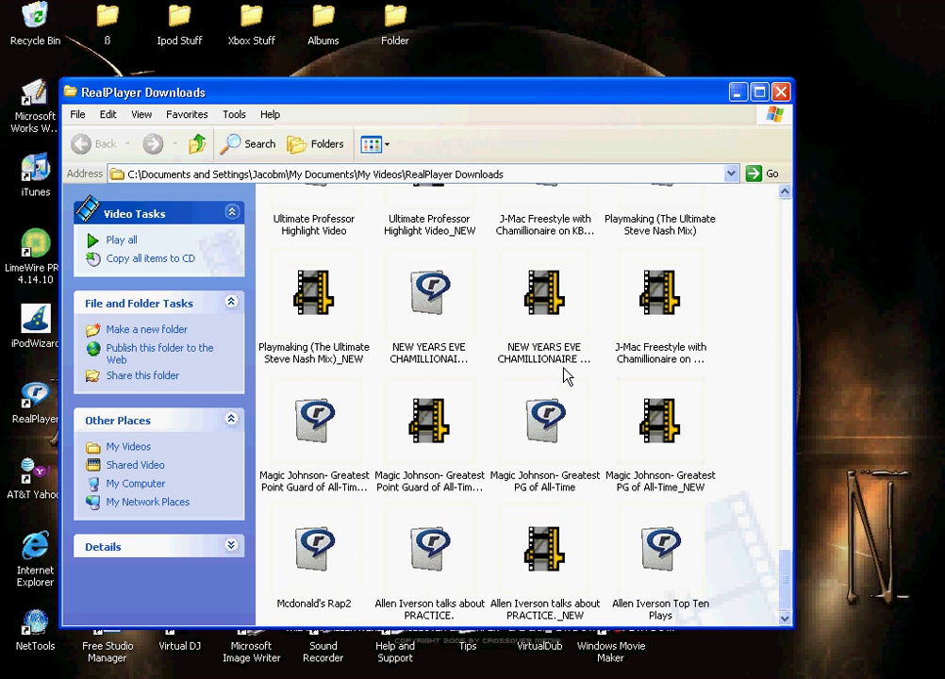
left_click(560, 559)
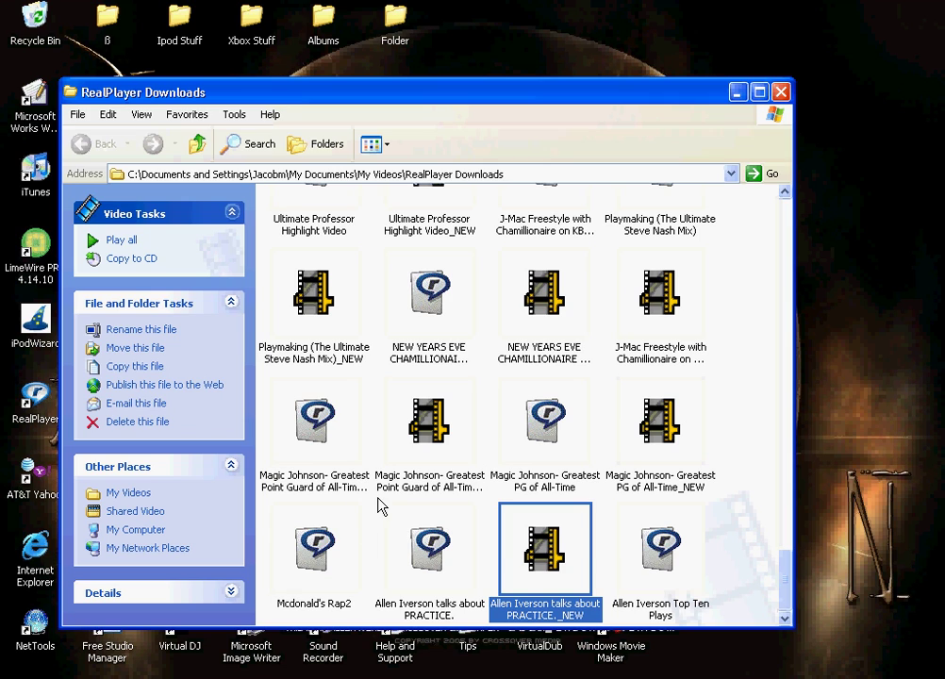
left_click_drag(379, 500, 492, 613)
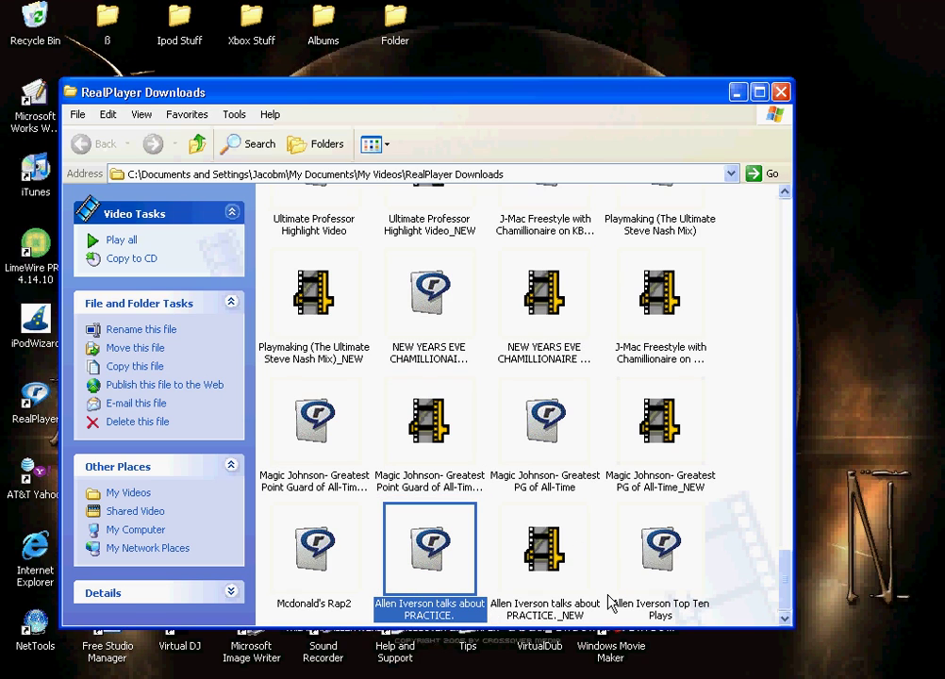